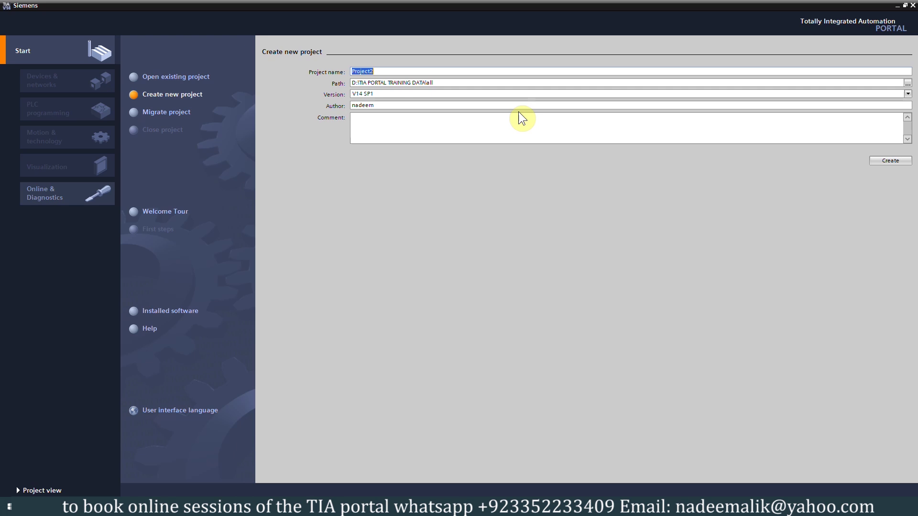
# Step: Create a new project named 'simulator' and go to the PLC programming area
pyautogui.write('sim')
pyautogui.click(906, 162)
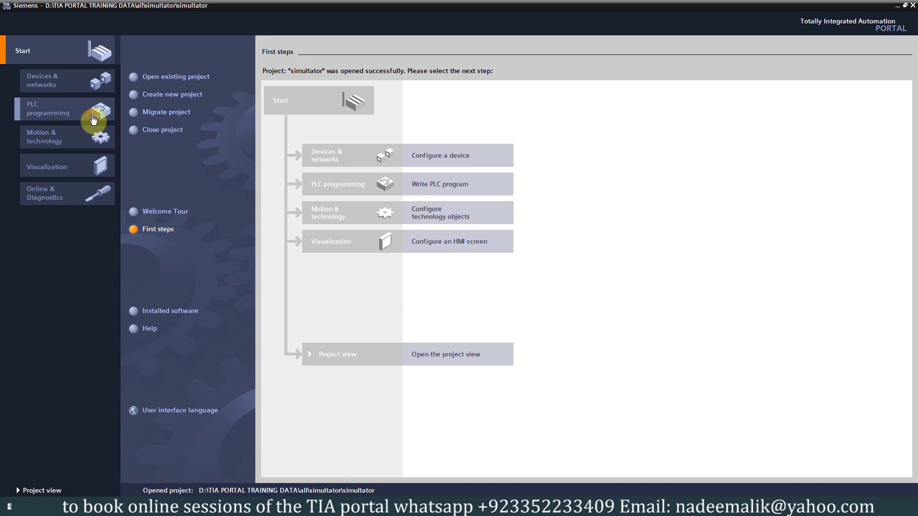
pyautogui.click(94, 117)
# Step: Add a CPU 1214C DC/DC/Rly, 6ES7 214-1HG40-0XB0 V4.2, to the project as PLC_1
pyautogui.click(245, 51)
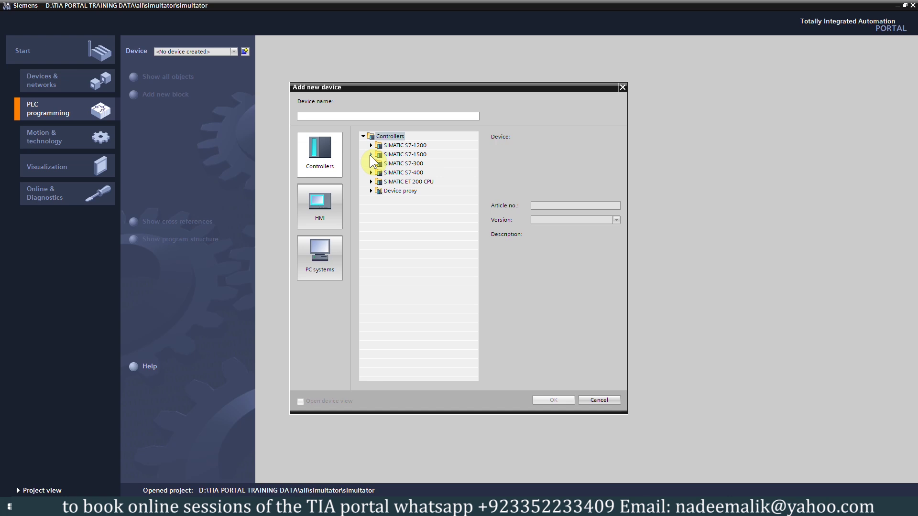
pyautogui.click(371, 146)
pyautogui.click(380, 154)
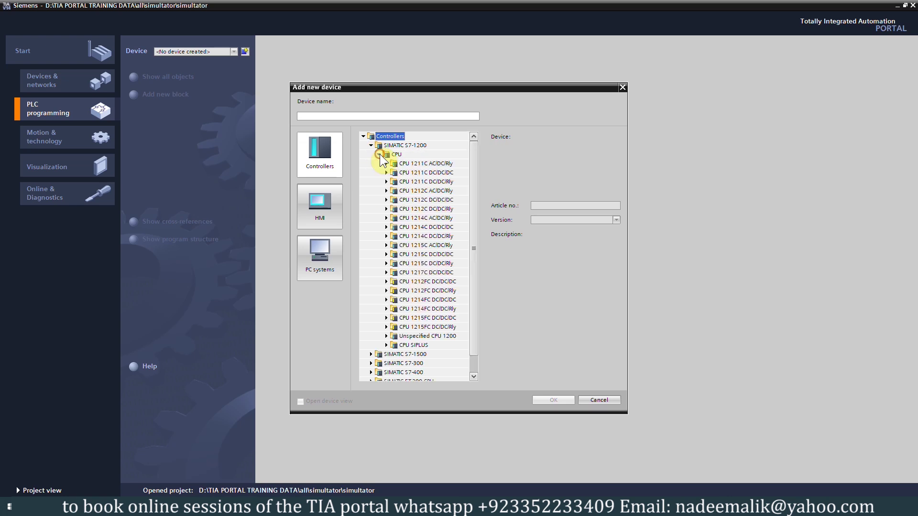
pyautogui.click(386, 237)
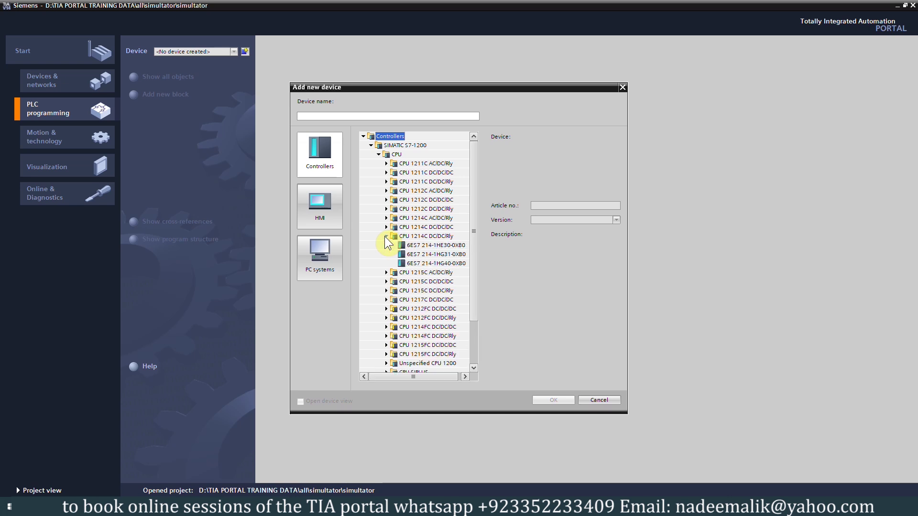
pyautogui.click(412, 263)
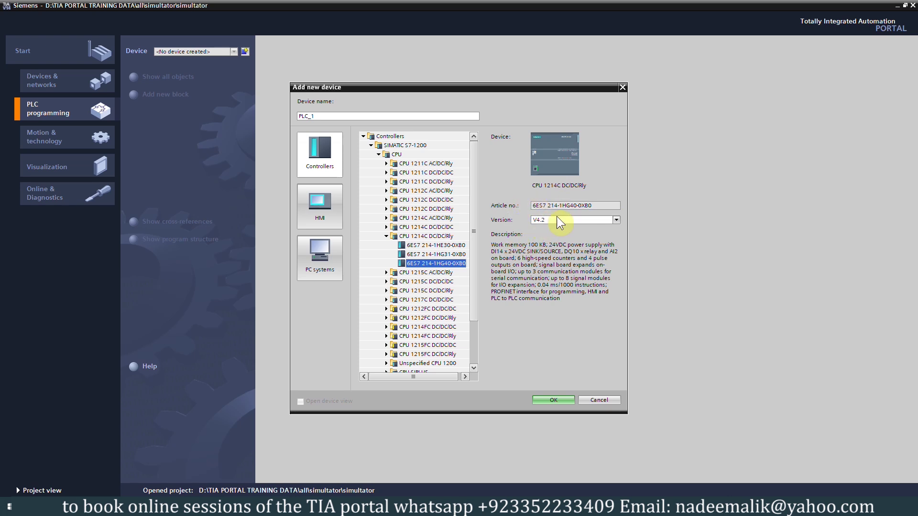
pyautogui.click(538, 399)
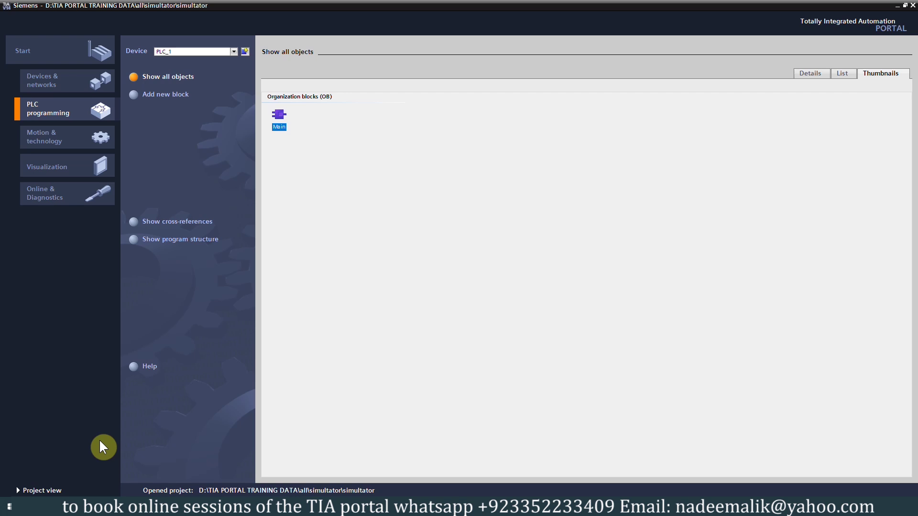
# Step: In project view, open PLC_1's Device configuration and select the CPU 1214C in slot 1
pyautogui.click(53, 491)
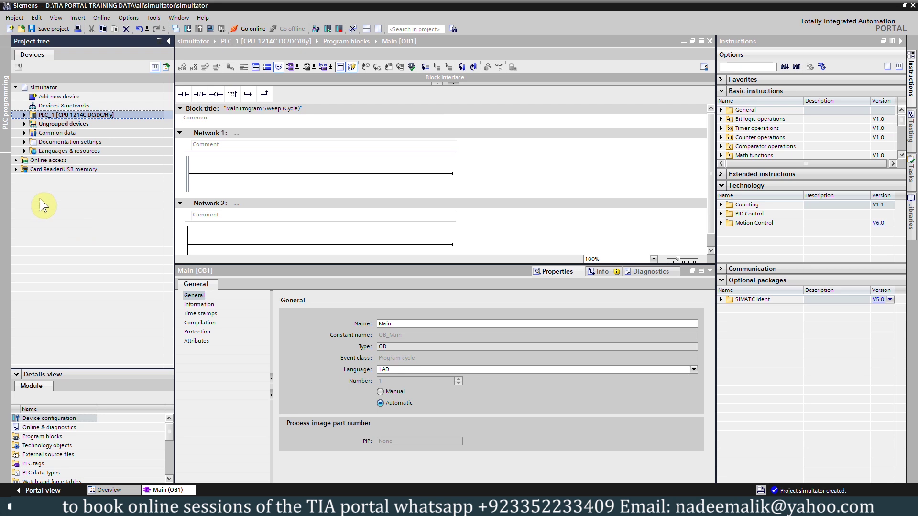
pyautogui.click(24, 114)
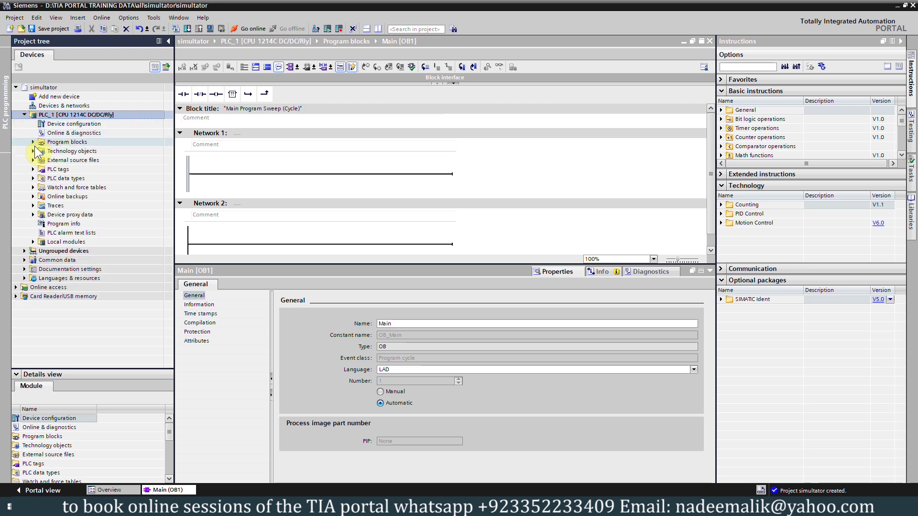
pyautogui.click(100, 123)
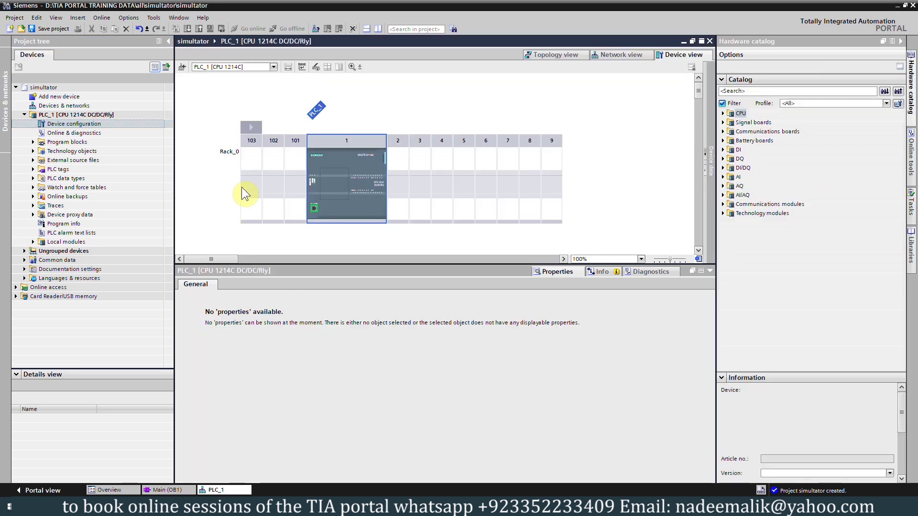
pyautogui.click(344, 208)
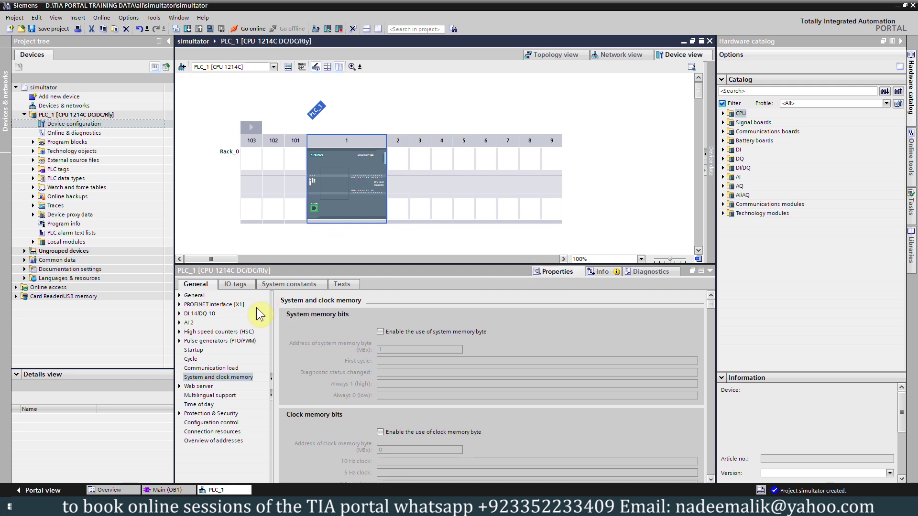
# Step: Check the PROFINET IP address 192.168.0.1 / 255.255.255.0, then show the CPU's IO tags
pyautogui.click(216, 304)
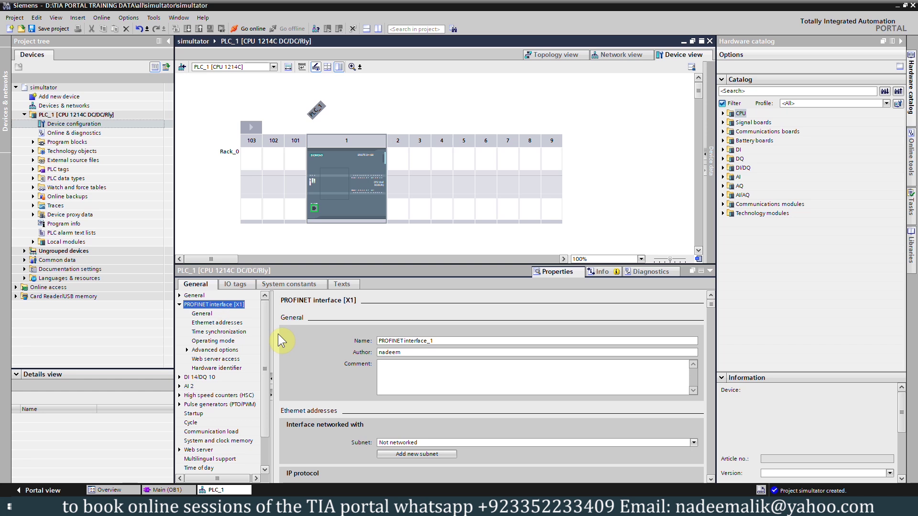
pyautogui.click(222, 324)
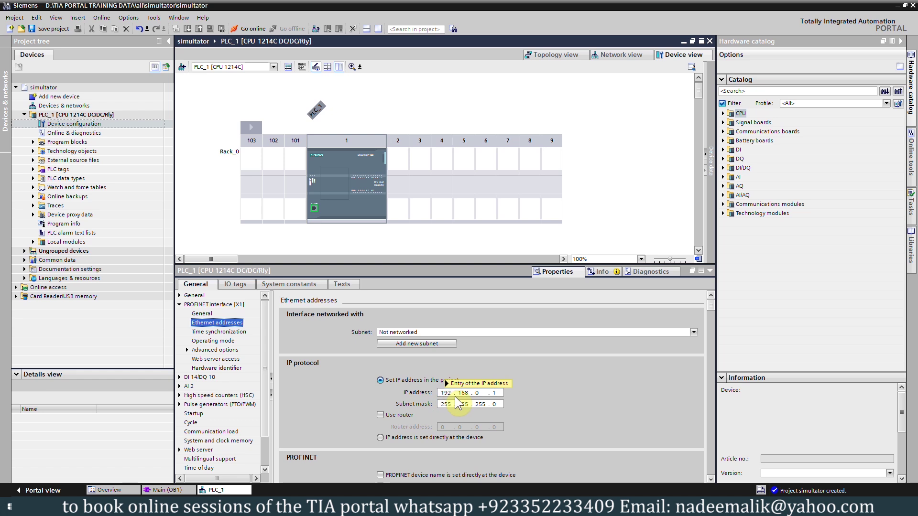
pyautogui.doubleClick(497, 394)
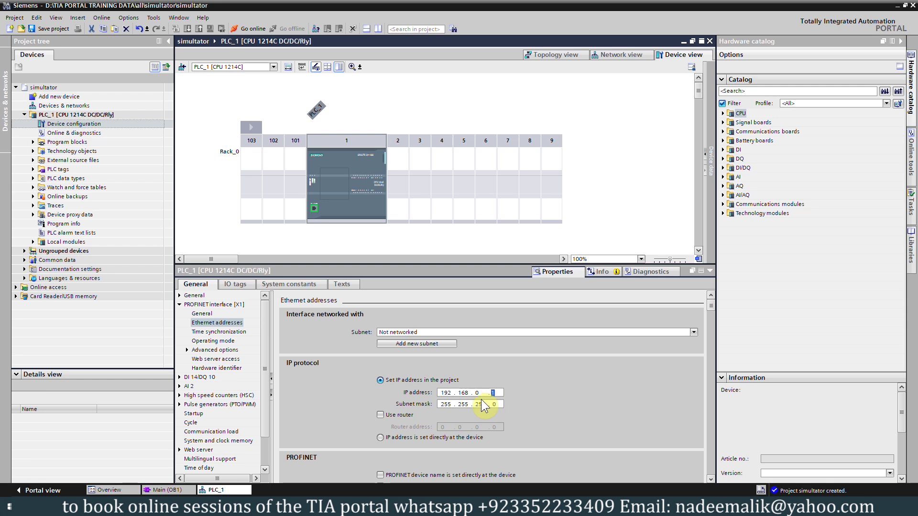
pyautogui.click(236, 286)
pyautogui.click(350, 359)
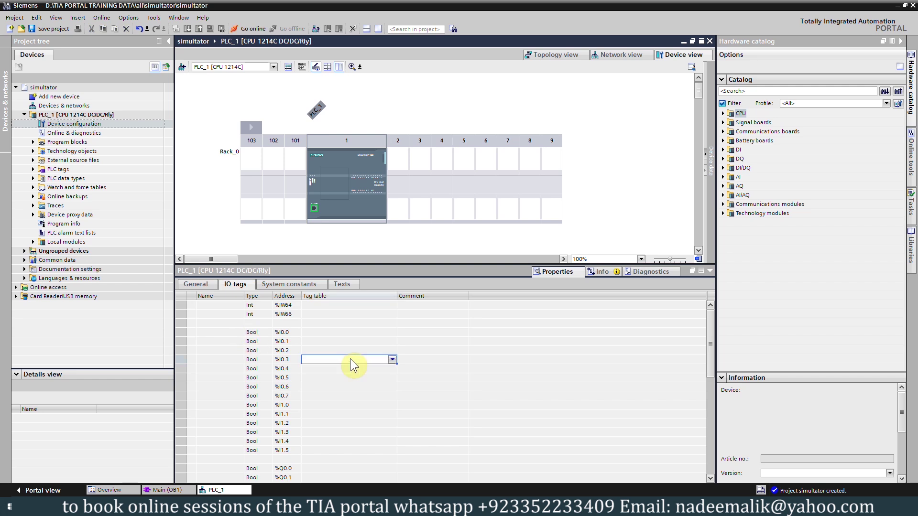
# Step: Find the %I0.0 and %Q0.0 rows in the IO tags, then expand Program blocks
pyautogui.scroll(-4, 262, 366)
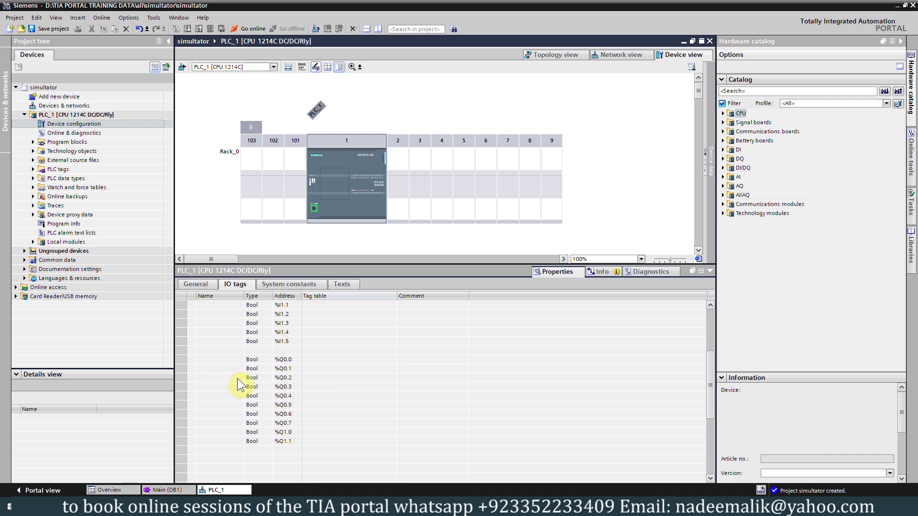
pyautogui.scroll(3, 237, 378)
pyautogui.scroll(1, 238, 377)
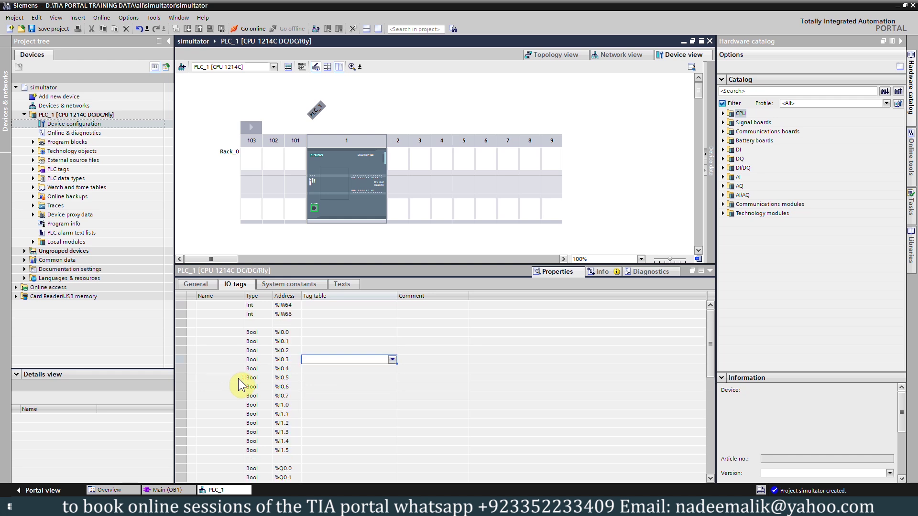
pyautogui.click(288, 332)
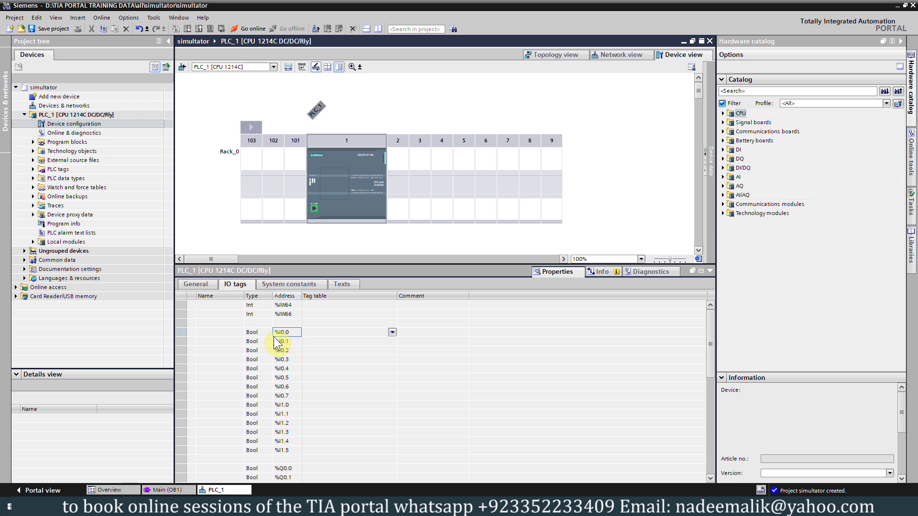
pyautogui.scroll(-3, 294, 347)
pyautogui.click(285, 386)
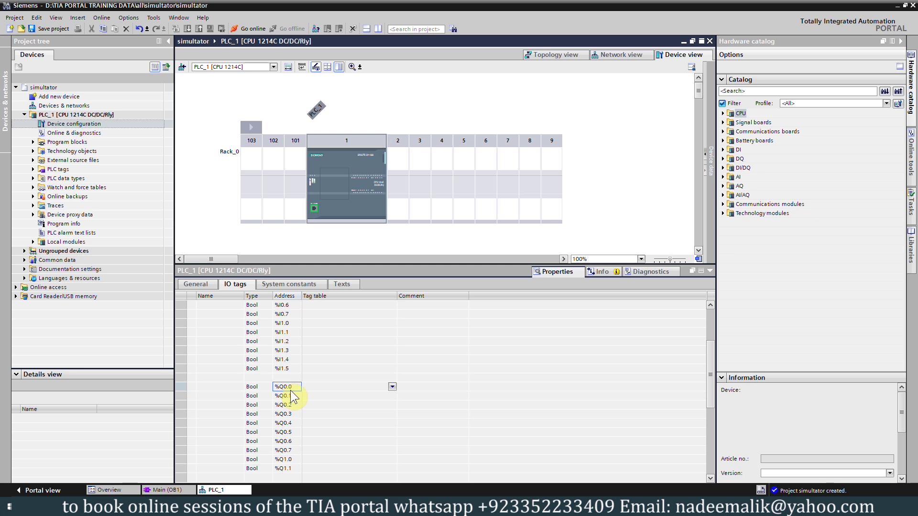
pyautogui.click(48, 142)
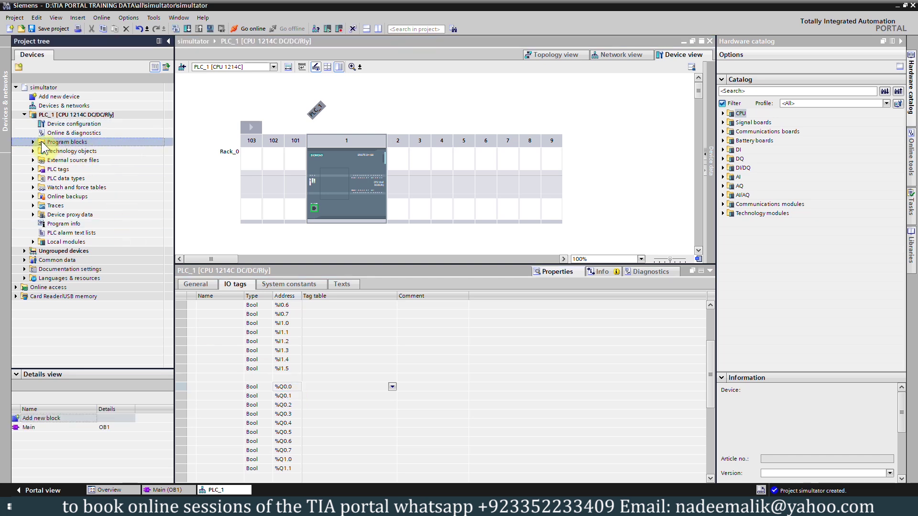
pyautogui.click(33, 142)
# Step: Open Main [OB1] and place a normally open contact addressed %I0.0 on Network 1
pyautogui.click(66, 160)
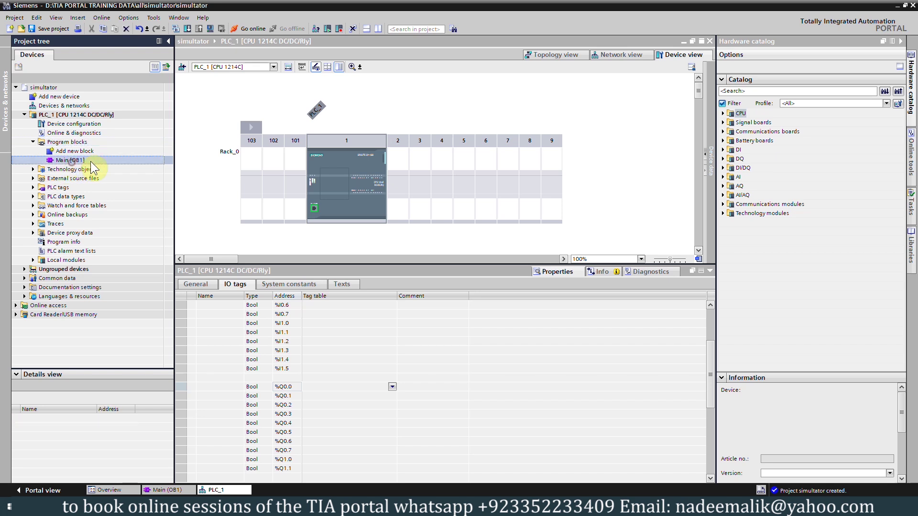
pyautogui.doubleClick(80, 161)
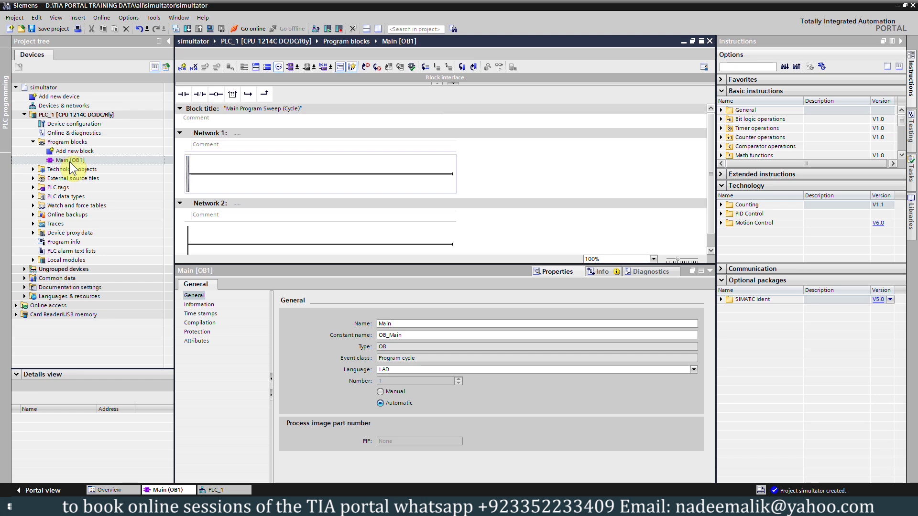
pyautogui.click(215, 173)
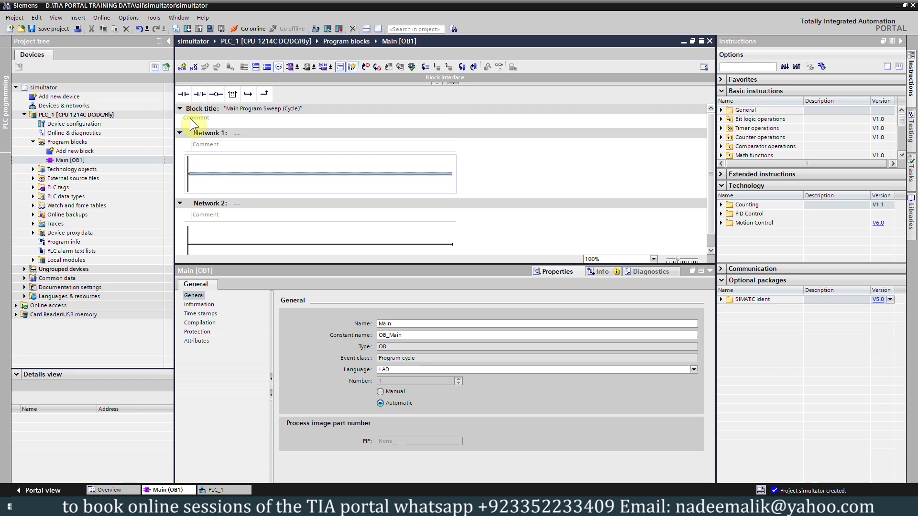
pyautogui.click(183, 94)
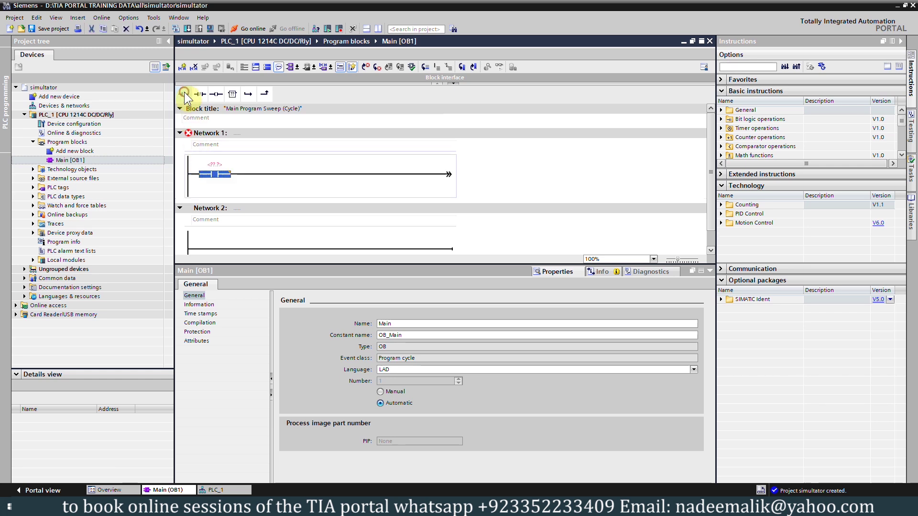
pyautogui.click(215, 166)
pyautogui.write('i0.0')
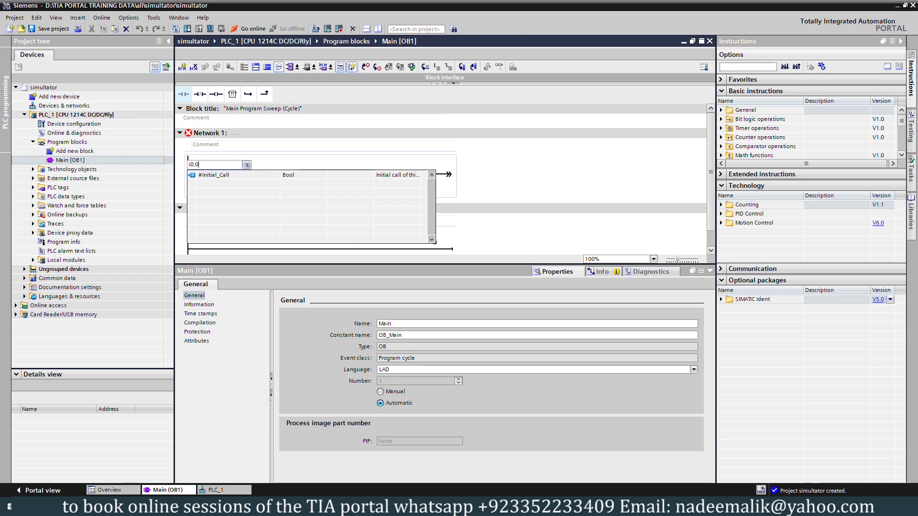
pyautogui.click(216, 172)
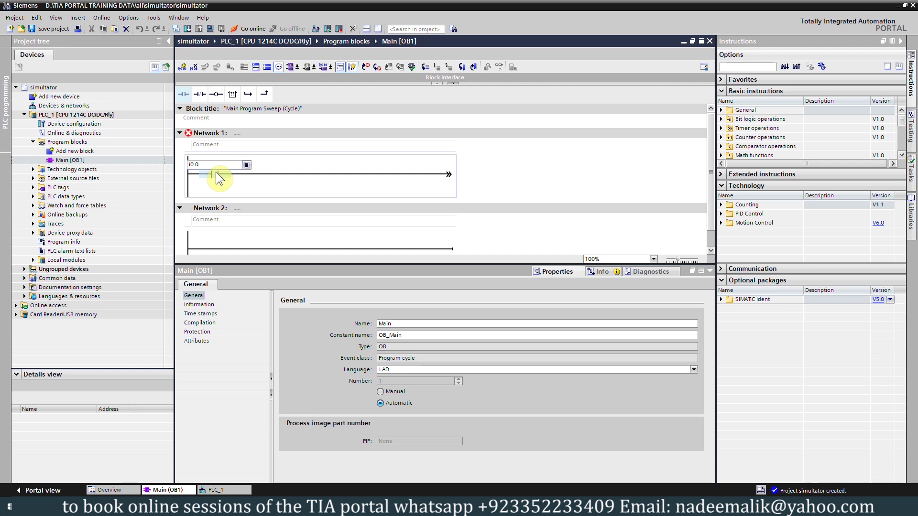
pyautogui.press('Return')
# Step: Add an output coil addressed %Q0.0 at the end of the rung
pyautogui.click(242, 179)
pyautogui.click(216, 94)
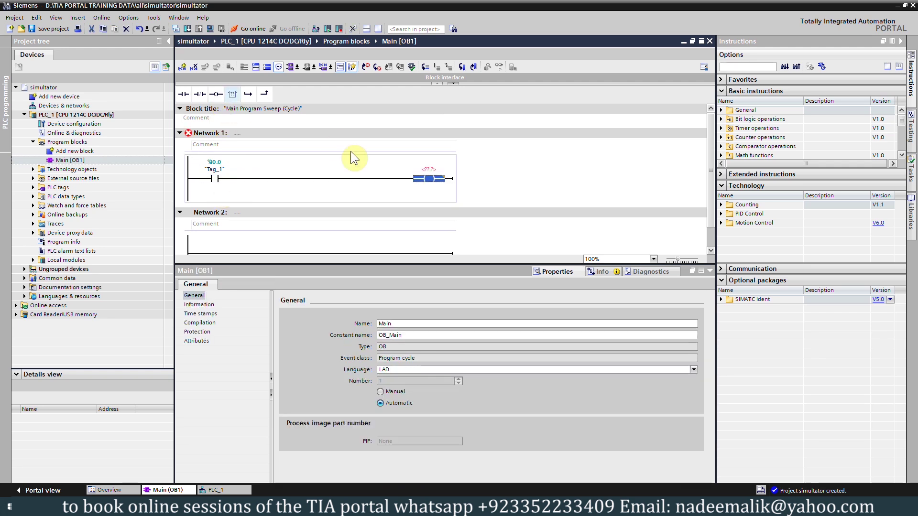
pyautogui.click(427, 167)
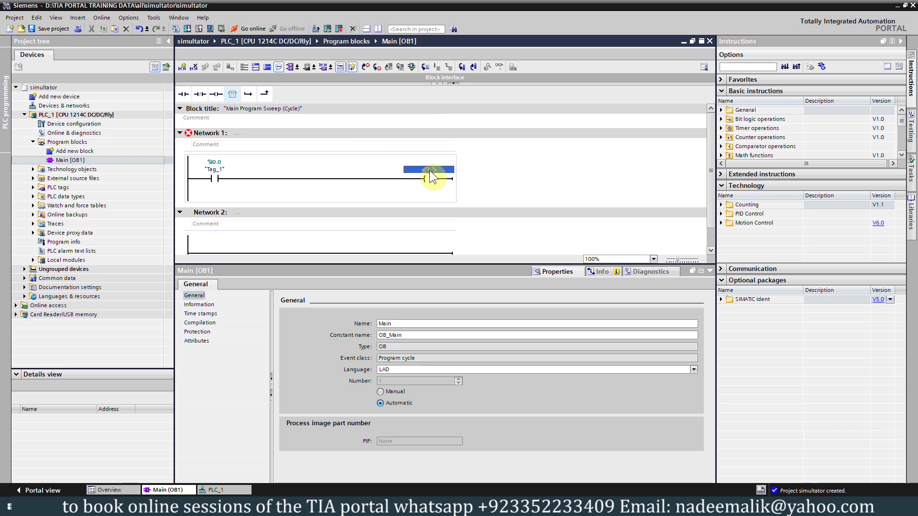
pyautogui.write('q0.0')
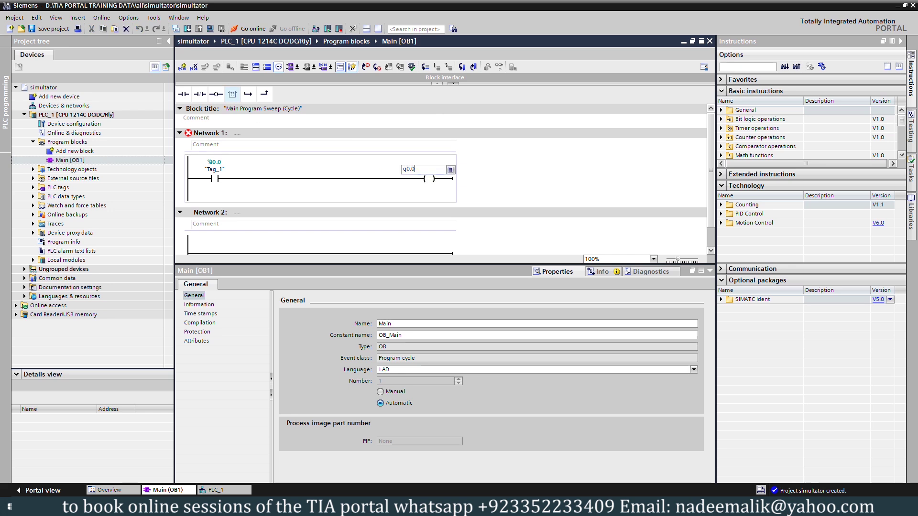
pyautogui.press('Return')
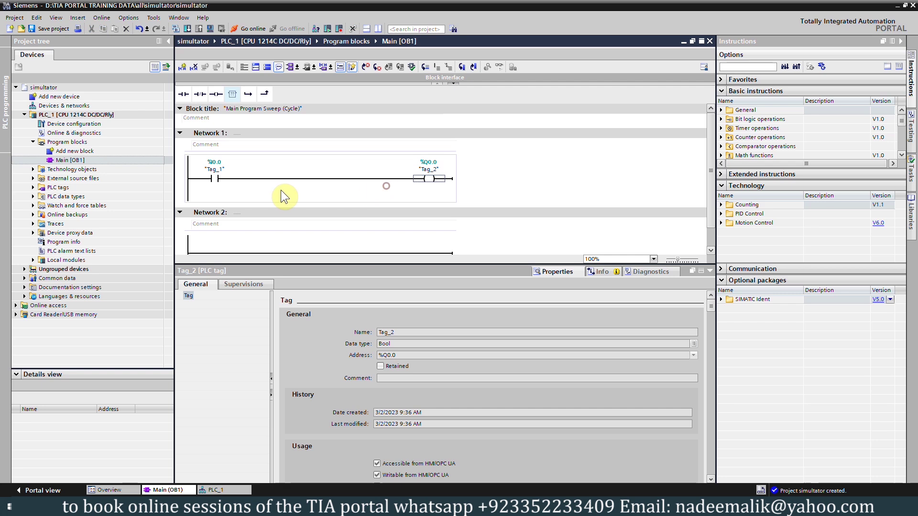
# Step: Inspect the tag details of the Tag_1 contact and Tag_2 coil
pyautogui.click(214, 179)
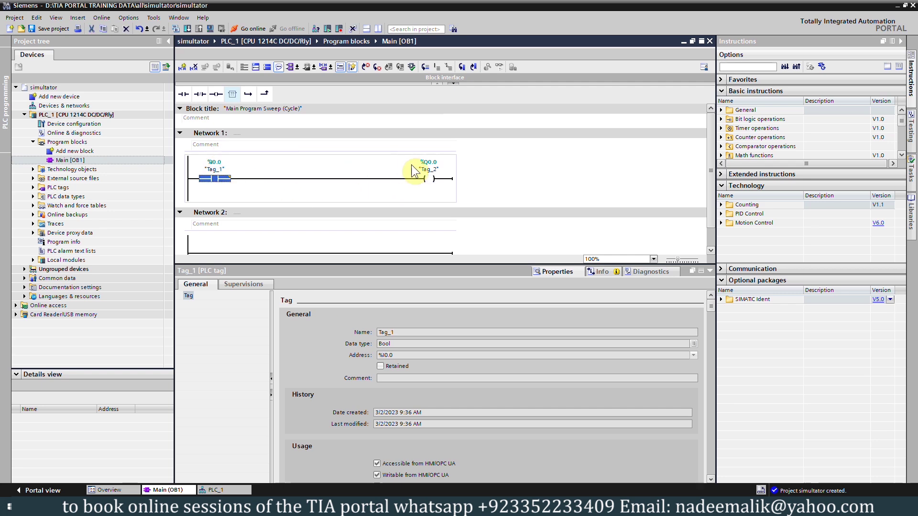
pyautogui.click(457, 186)
pyautogui.click(210, 180)
pyautogui.click(421, 182)
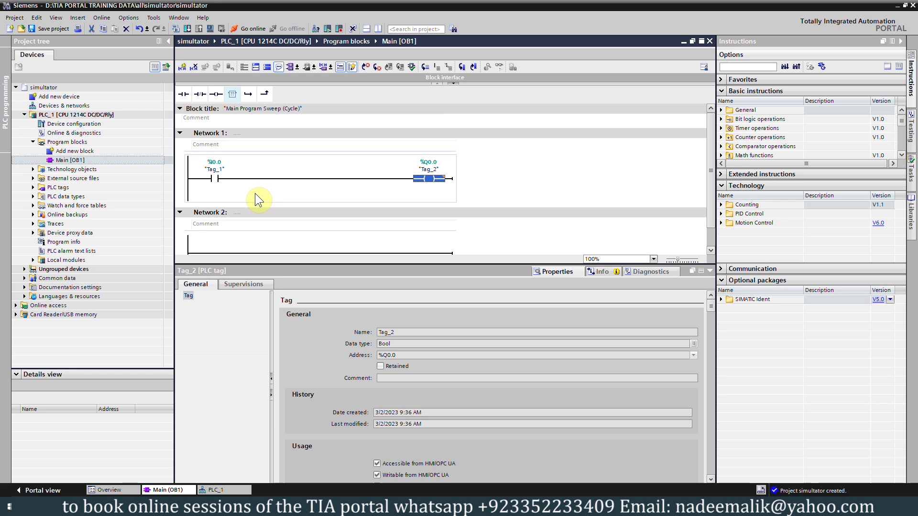
# Step: Rename the contact's tag Tag_1 to PB
pyautogui.rightClick(218, 180)
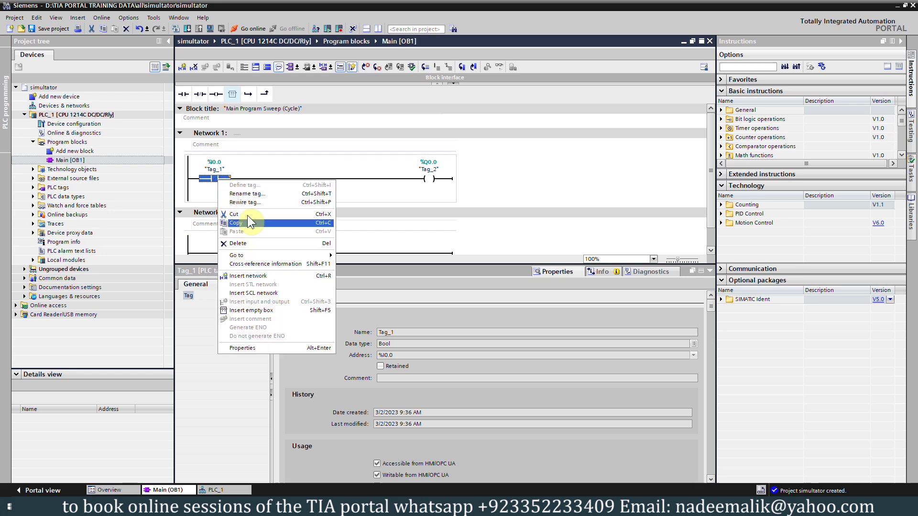
pyautogui.click(248, 194)
pyautogui.write('PB')
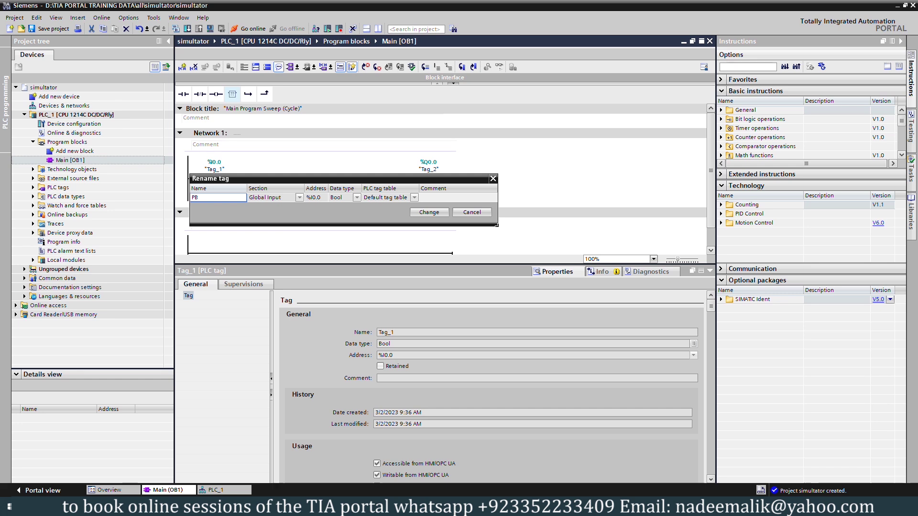
pyautogui.click(419, 212)
# Step: Rename the coil's tag Tag_2 to Output
pyautogui.rightClick(423, 171)
pyautogui.click(438, 215)
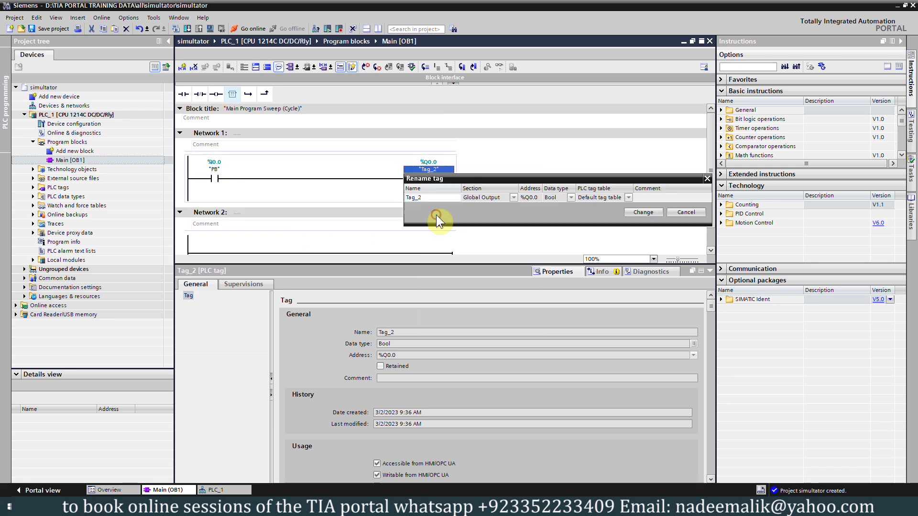
pyautogui.moveTo(423, 189); pyautogui.dragTo(398, 202)
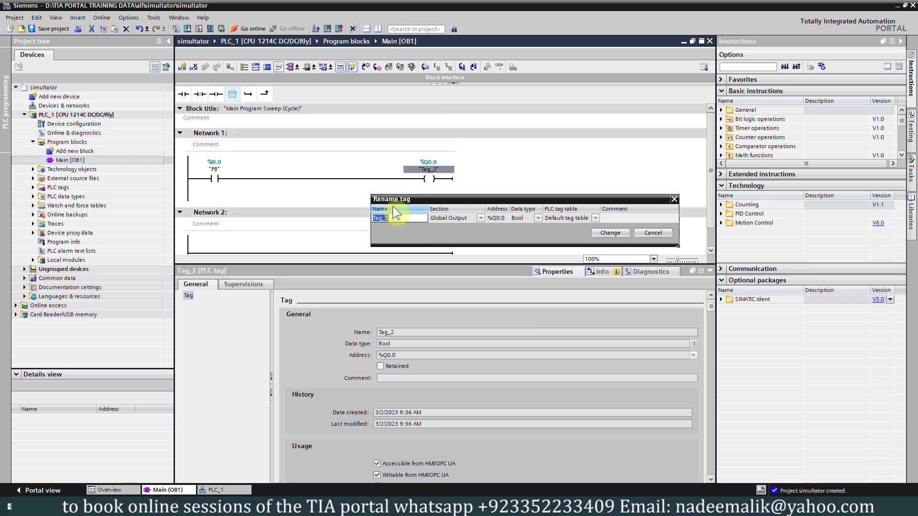
pyautogui.write('Outpit')
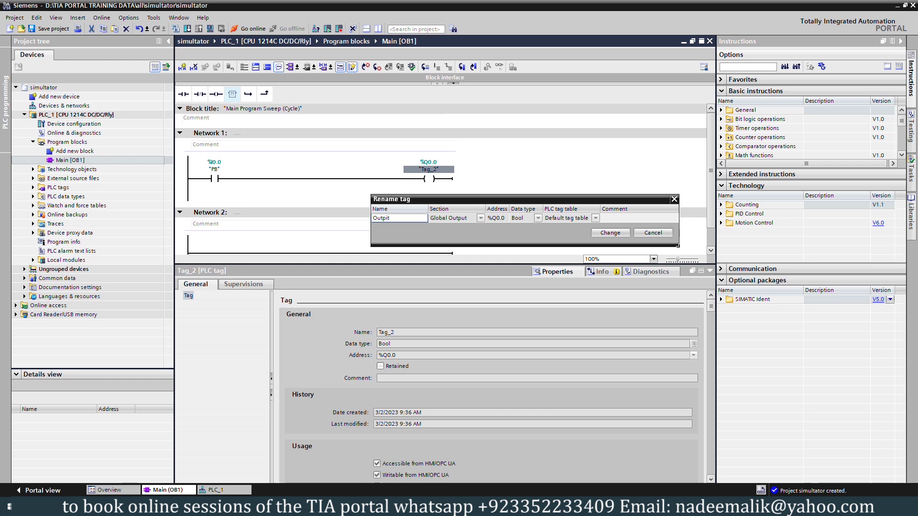
pyautogui.press('BackSpace')
pyautogui.press('BackSpace')
pyautogui.write('ut')
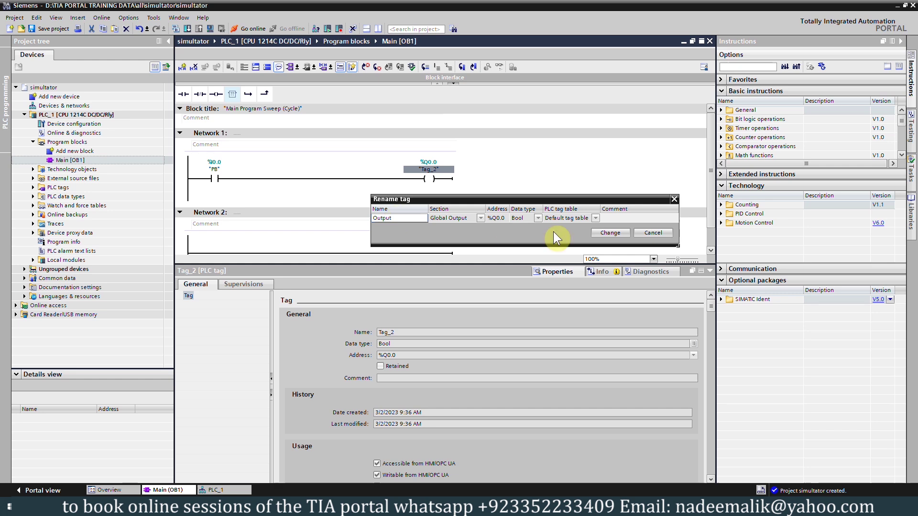
pyautogui.click(596, 233)
pyautogui.click(584, 243)
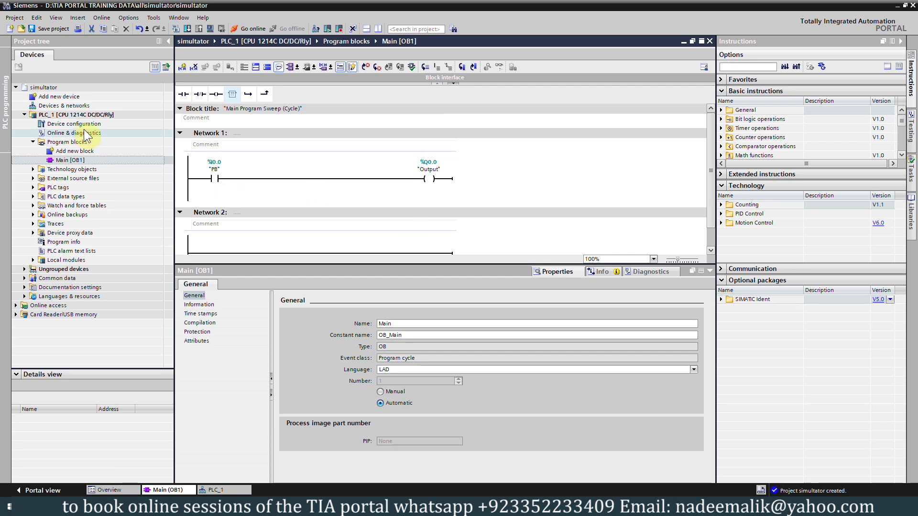
# Step: Select PLC_1, start the PLC simulation and begin the download
pyautogui.click(100, 114)
pyautogui.click(73, 123)
pyautogui.click(117, 114)
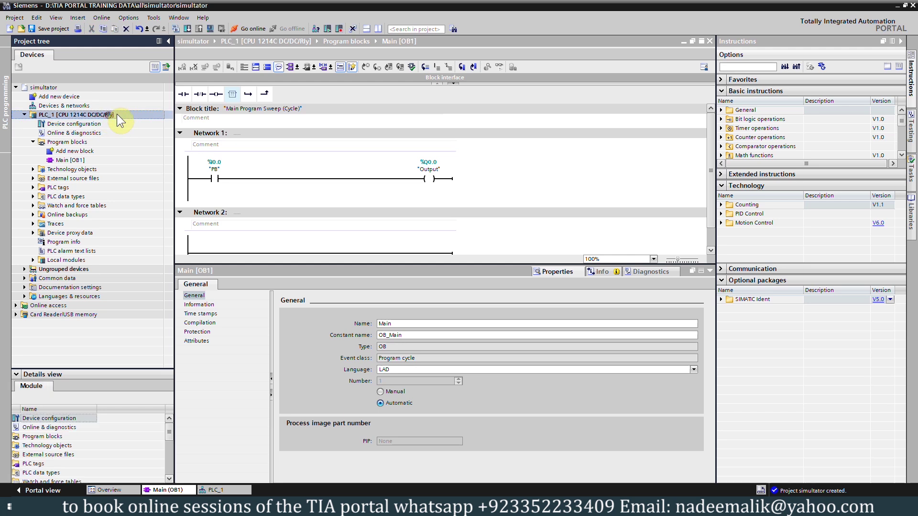
pyautogui.click(209, 30)
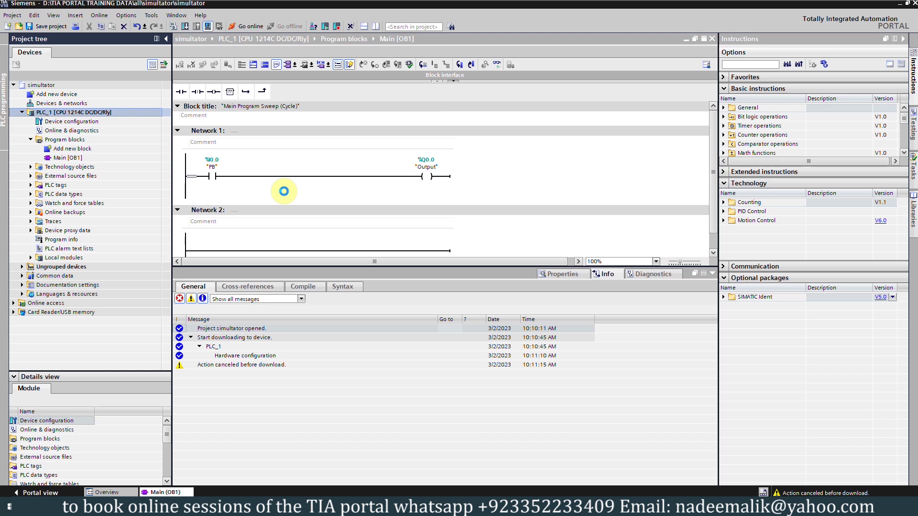
pyautogui.hotkey('ctrl', 'l')
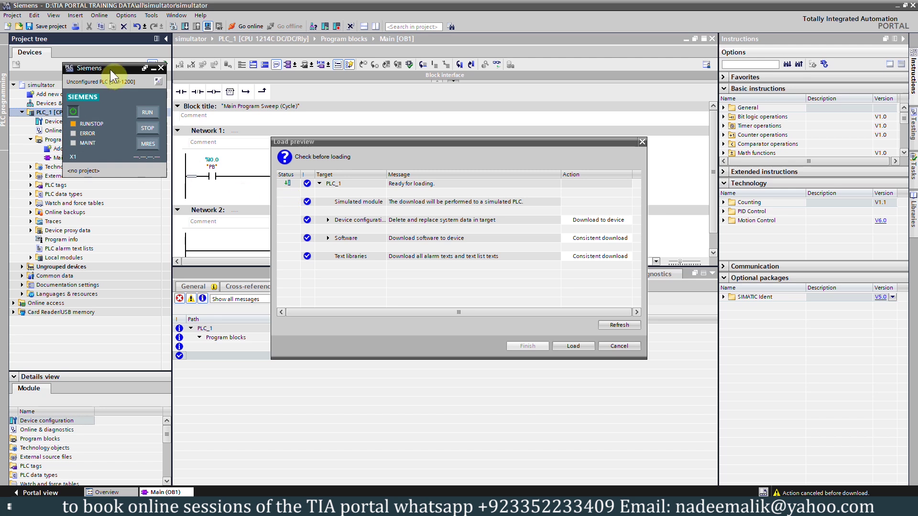
# Step: Load the program into the simulated PLC with Start all enabled and finish
pyautogui.moveTo(110, 70); pyautogui.dragTo(161, 179)
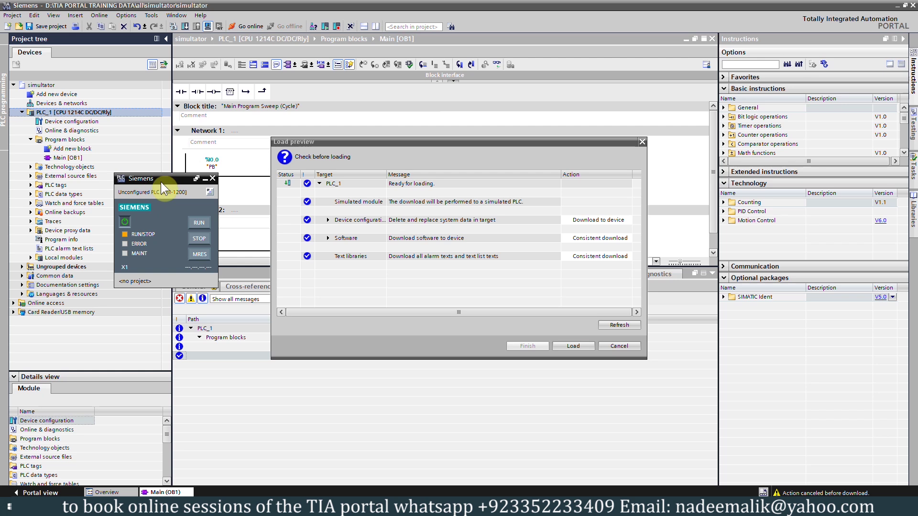
pyautogui.moveTo(147, 180); pyautogui.dragTo(703, 125)
pyautogui.click(582, 346)
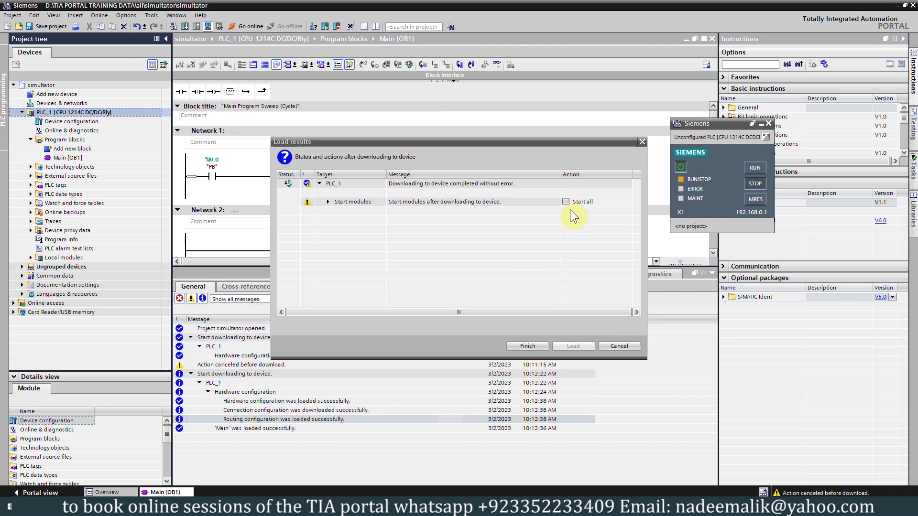
pyautogui.click(575, 202)
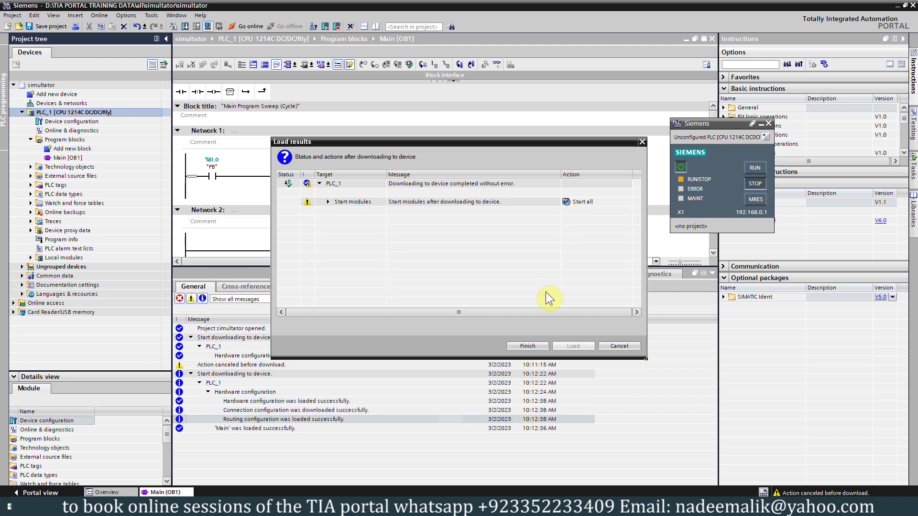
pyautogui.click(525, 348)
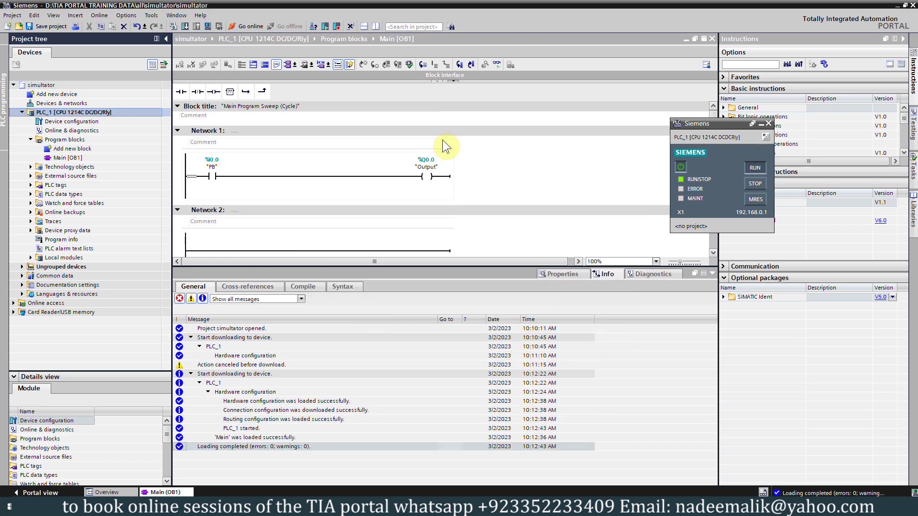
# Step: Turn on rung monitoring, hide the messages area and expand PLCSIM to full project view
pyautogui.click(498, 64)
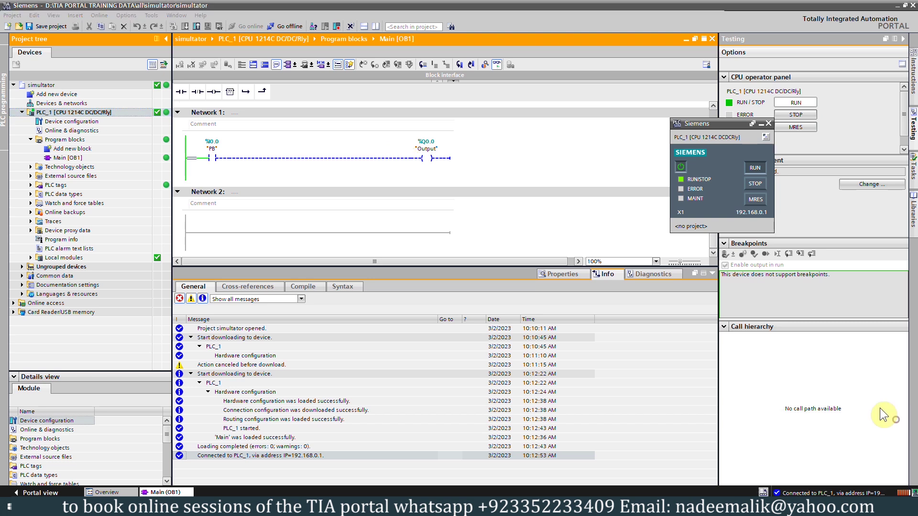
pyautogui.click(712, 273)
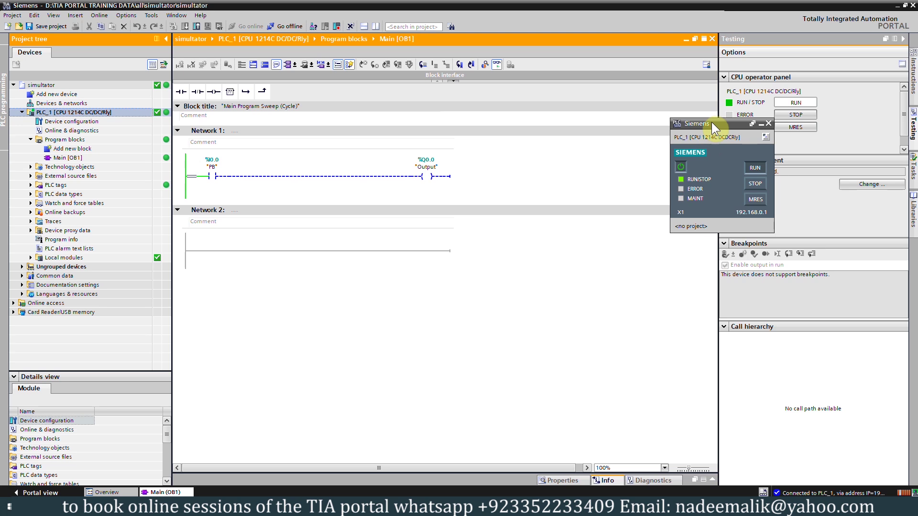
pyautogui.moveTo(712, 123); pyautogui.dragTo(585, 141)
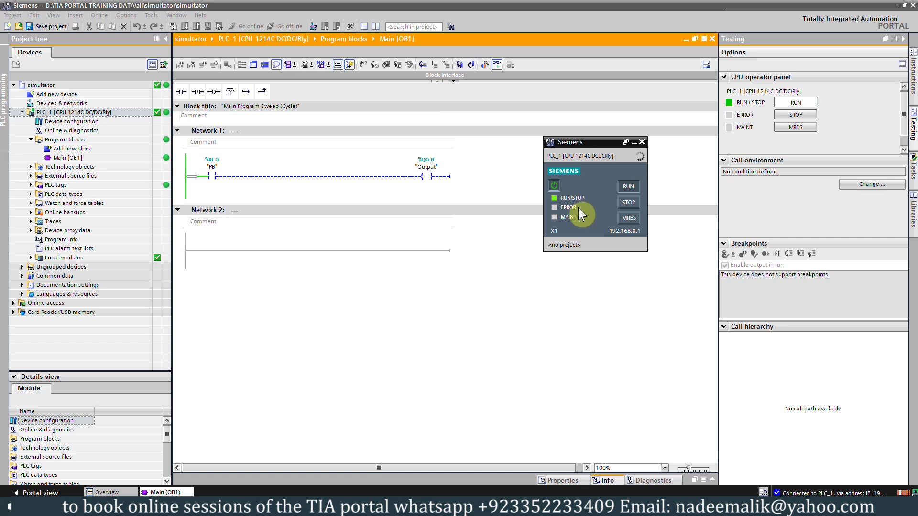
pyautogui.click(626, 142)
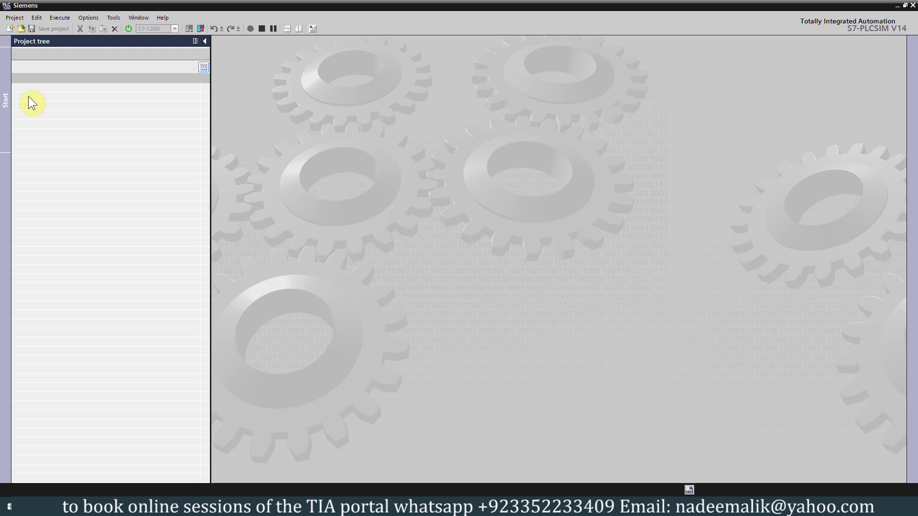
# Step: Create PLCSIM project Project2 and open SIM table_1 from the SIM tables folder
pyautogui.click(9, 28)
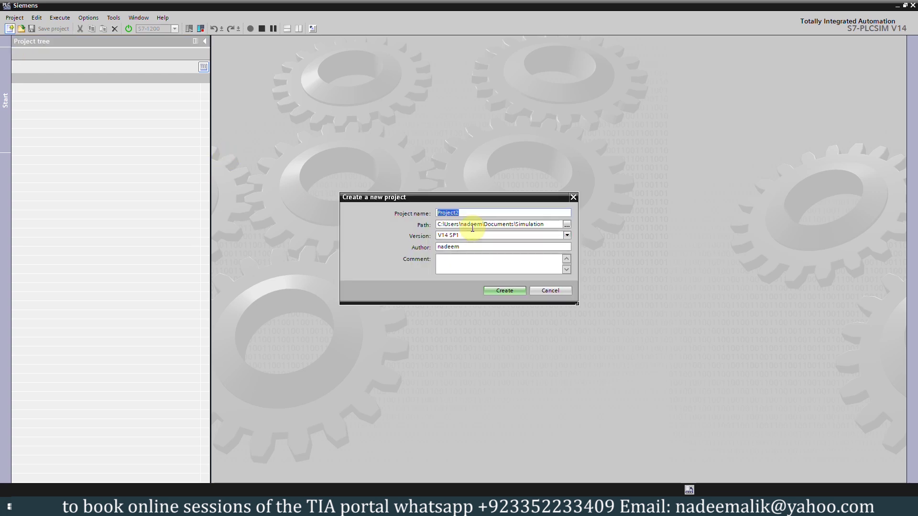
pyautogui.click(503, 290)
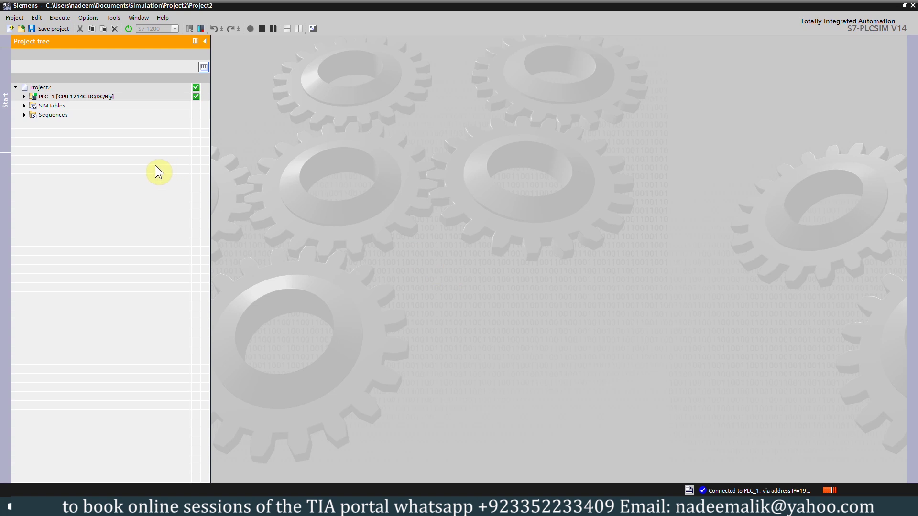
pyautogui.click(57, 106)
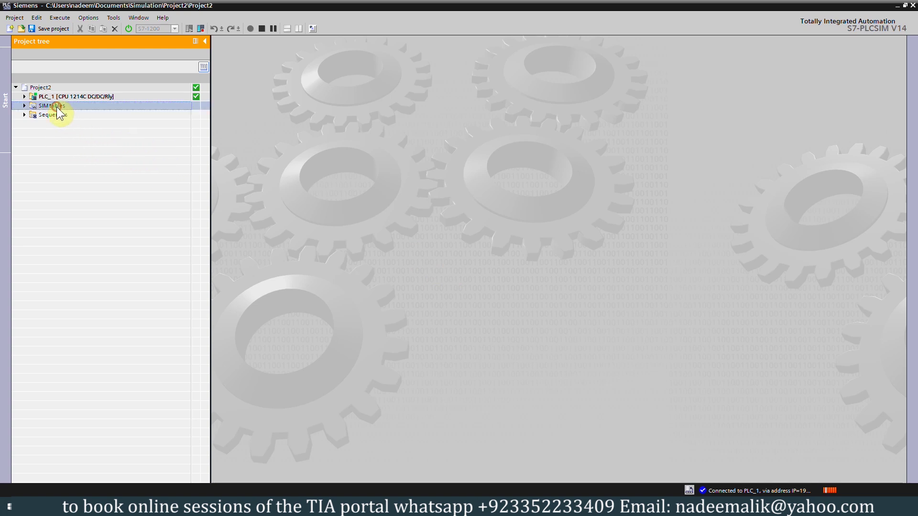
pyautogui.click(24, 105)
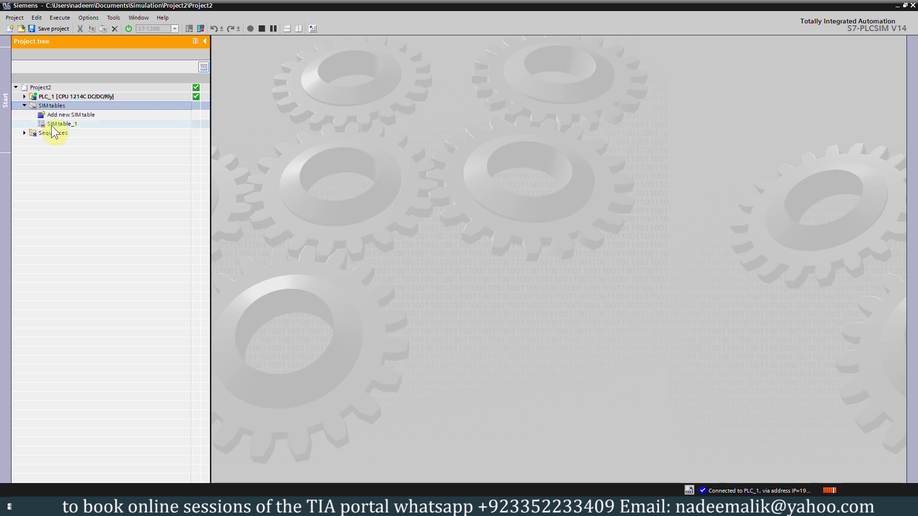
pyautogui.click(54, 125)
pyautogui.doubleClick(55, 125)
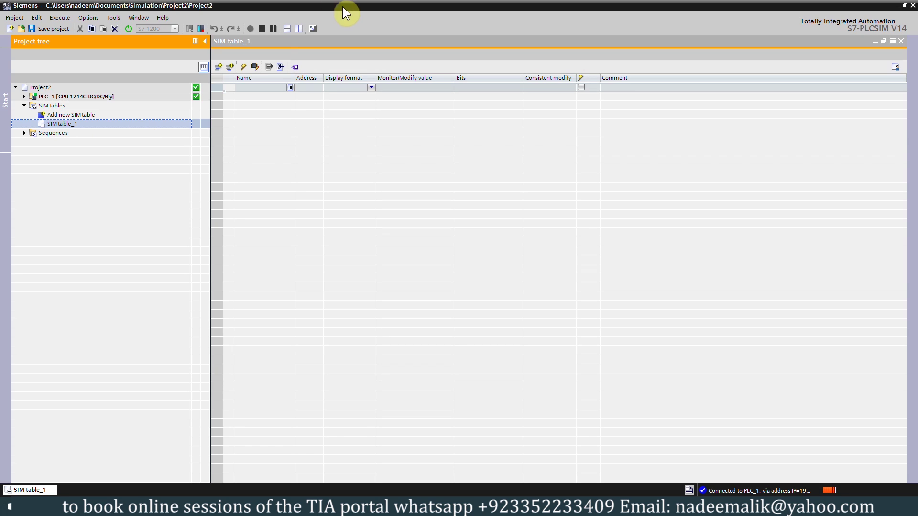
# Step: Shrink and reposition the PLCSIM window below the ladder rung, with the SIM table filling it
pyautogui.doubleClick(343, 7)
pyautogui.moveTo(342, 19); pyautogui.dragTo(509, 218)
pyautogui.moveTo(633, 250); pyautogui.dragTo(836, 254)
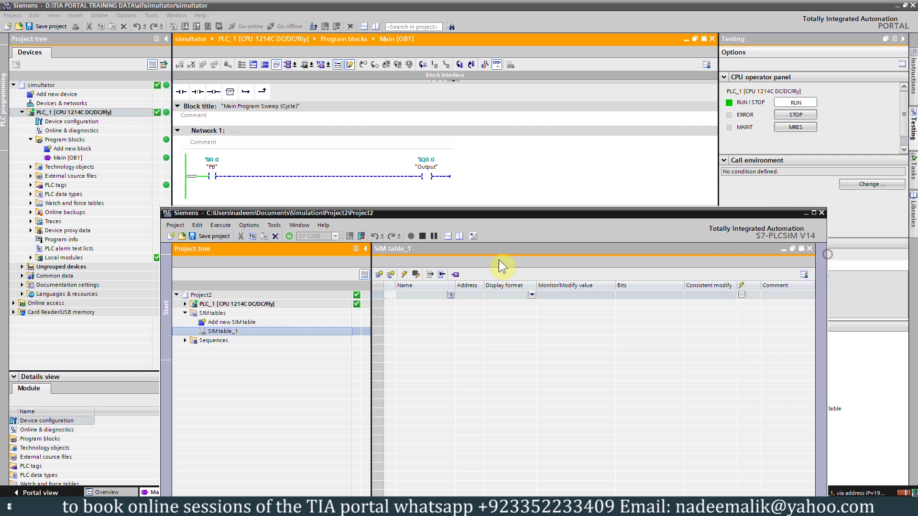
pyautogui.click(365, 248)
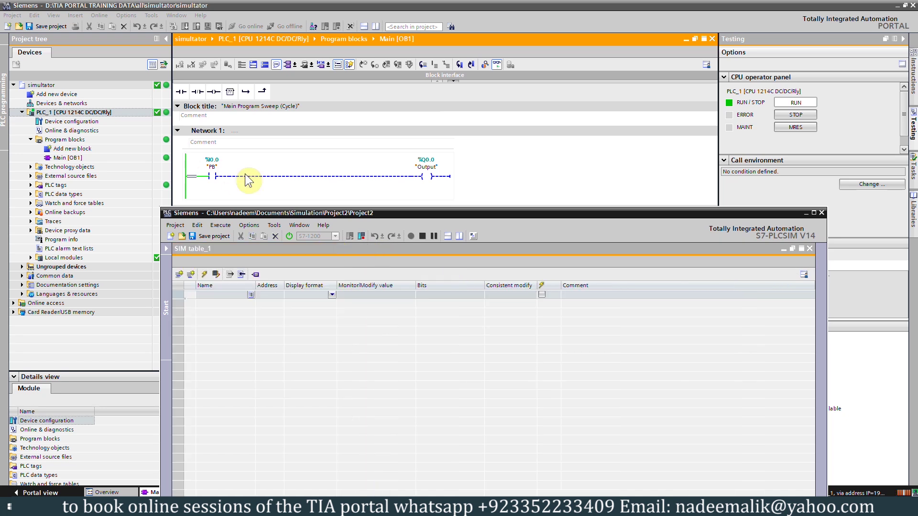
# Step: Enter "PB" (%I0.0:P) and "Output" (%Q0.0) in the Name column via autocomplete
pyautogui.click(229, 314)
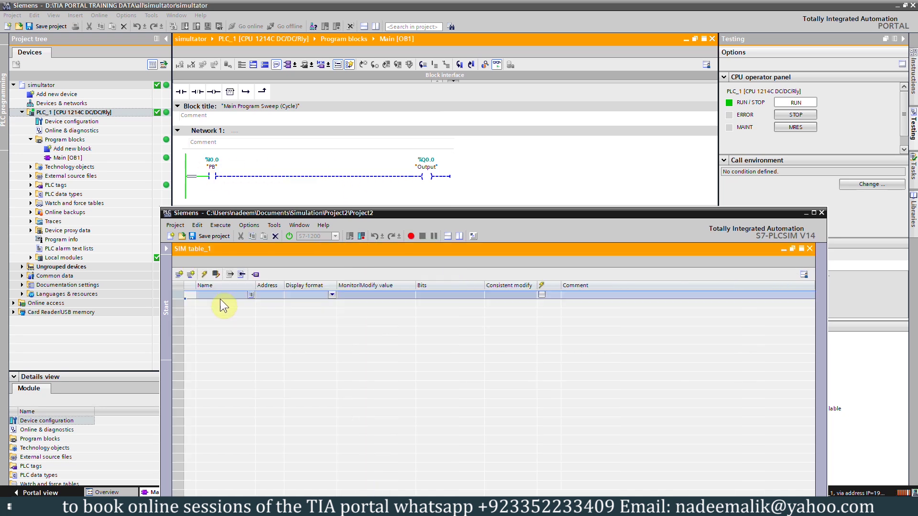
pyautogui.click(220, 296)
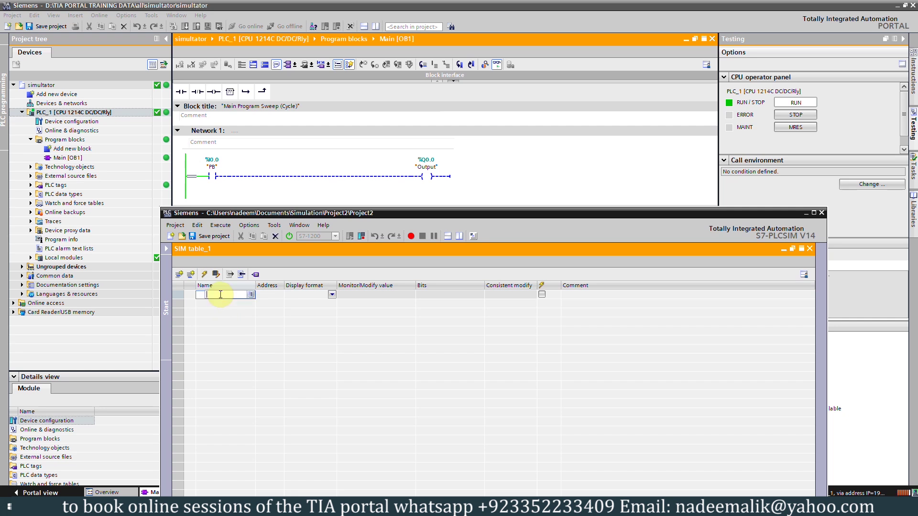
pyautogui.write('p')
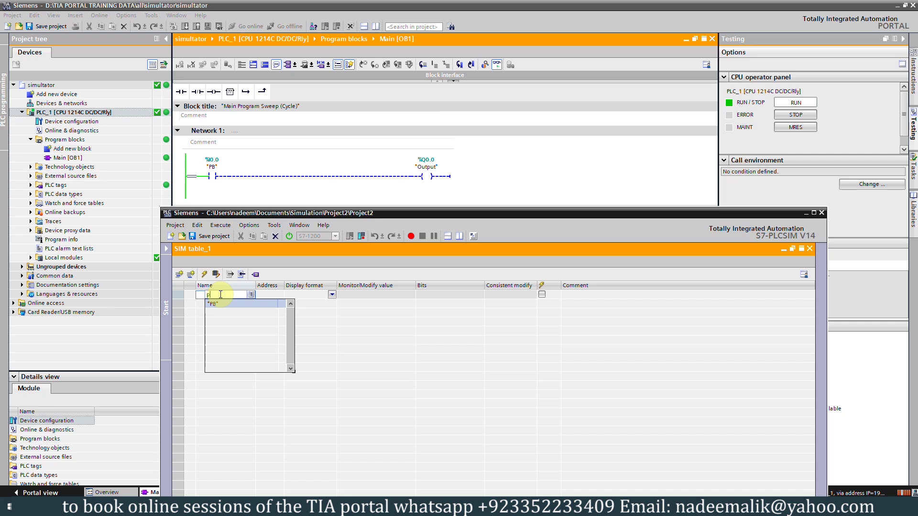
pyautogui.click(242, 306)
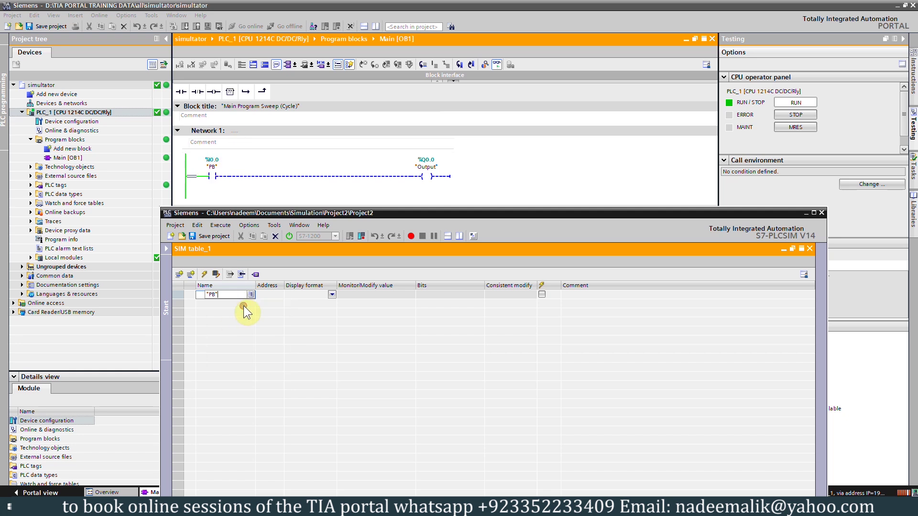
pyautogui.press('Return')
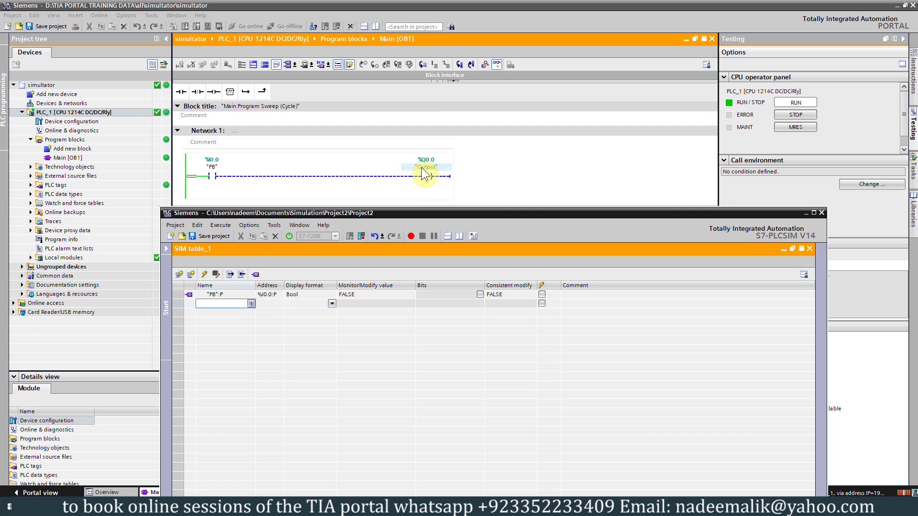
pyautogui.click(222, 304)
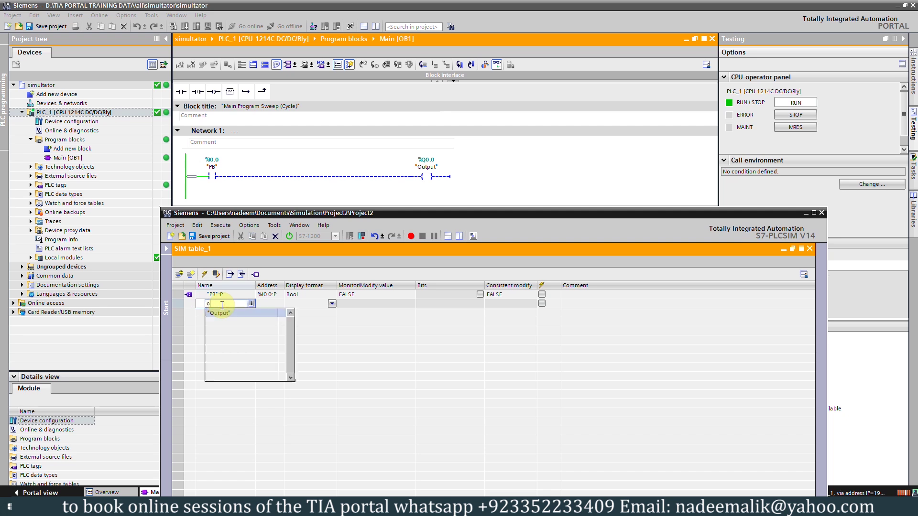
pyautogui.write('out')
pyautogui.click(233, 314)
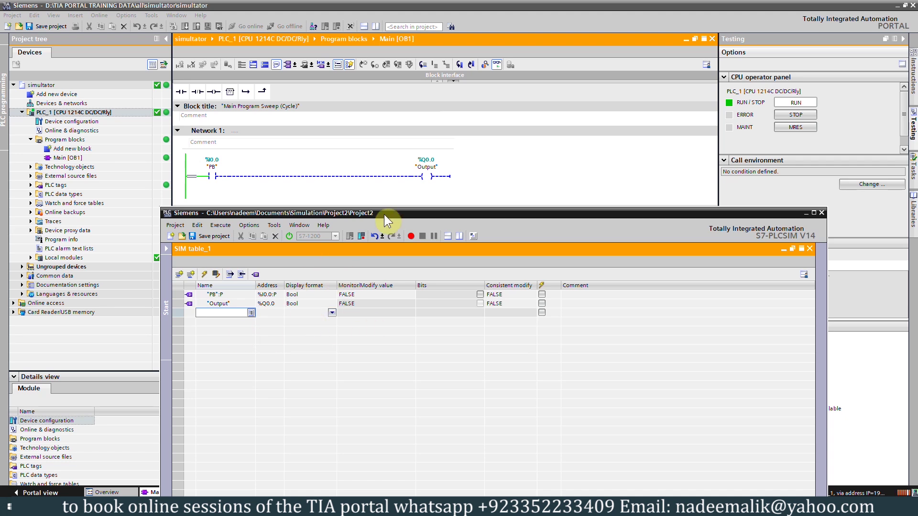
pyautogui.moveTo(387, 210); pyautogui.dragTo(390, 282)
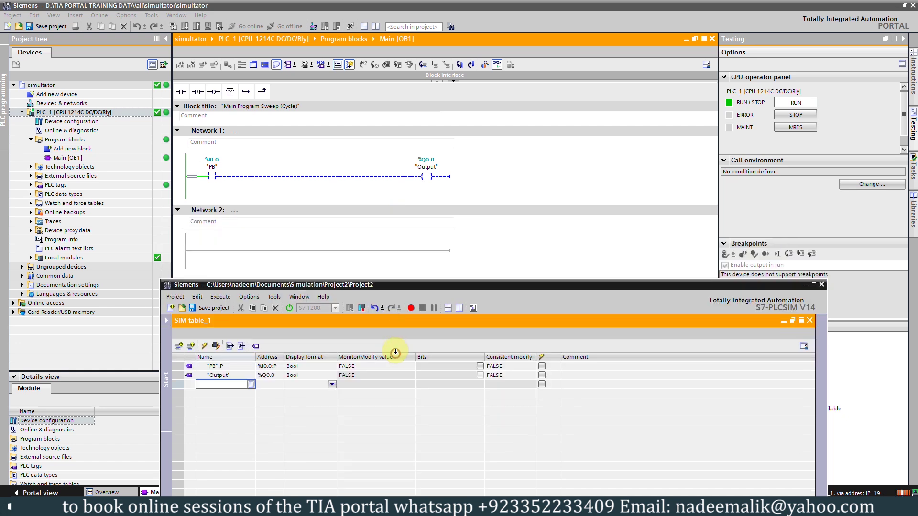
# Step: Tick PB's bit so %I0.0 is TRUE and Output energises, then untick it to return both to FALSE
pyautogui.moveTo(385, 282); pyautogui.dragTo(389, 245)
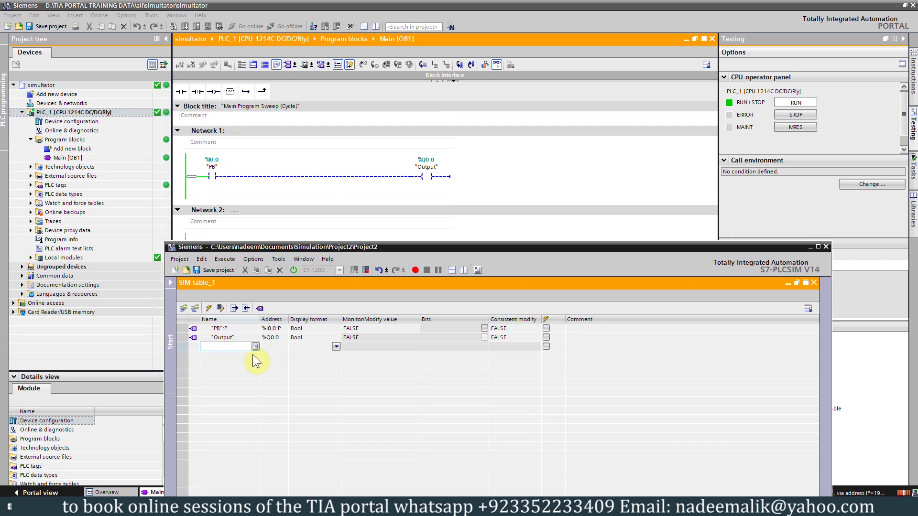
pyautogui.click(484, 328)
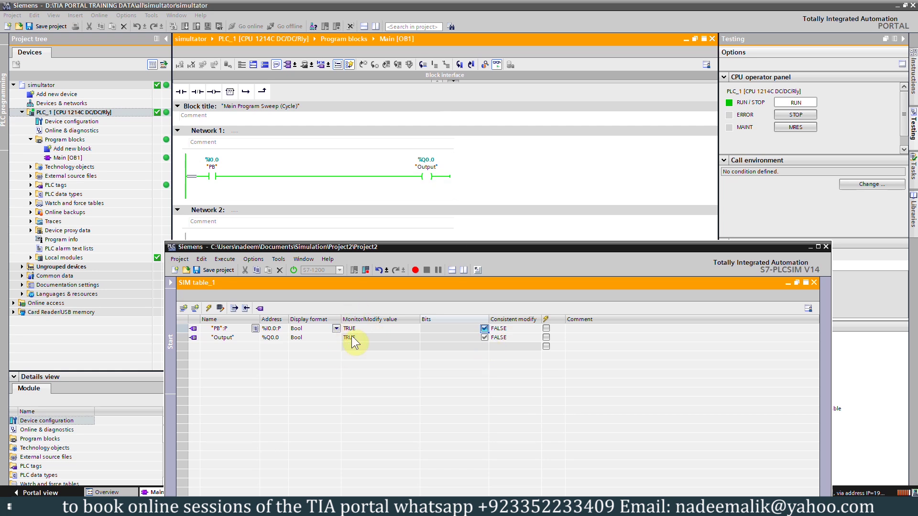
pyautogui.click(484, 329)
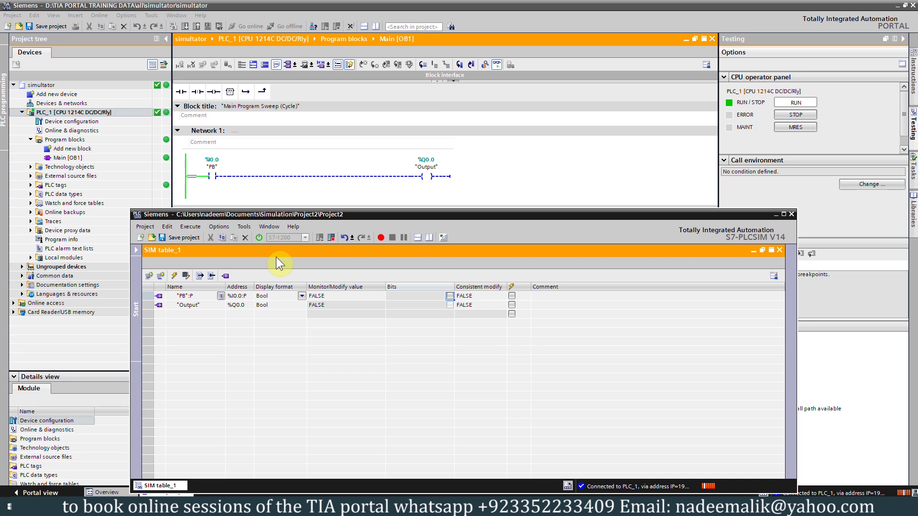
pyautogui.moveTo(270, 216); pyautogui.dragTo(282, 261)
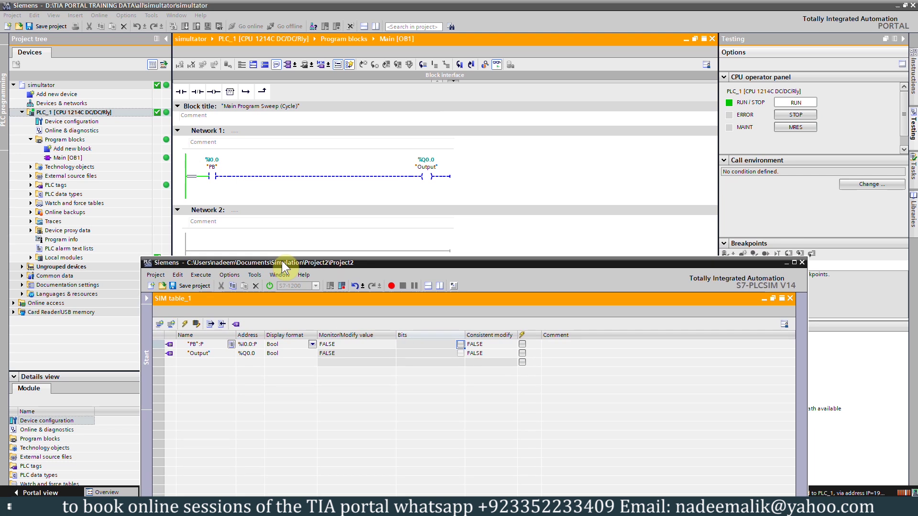